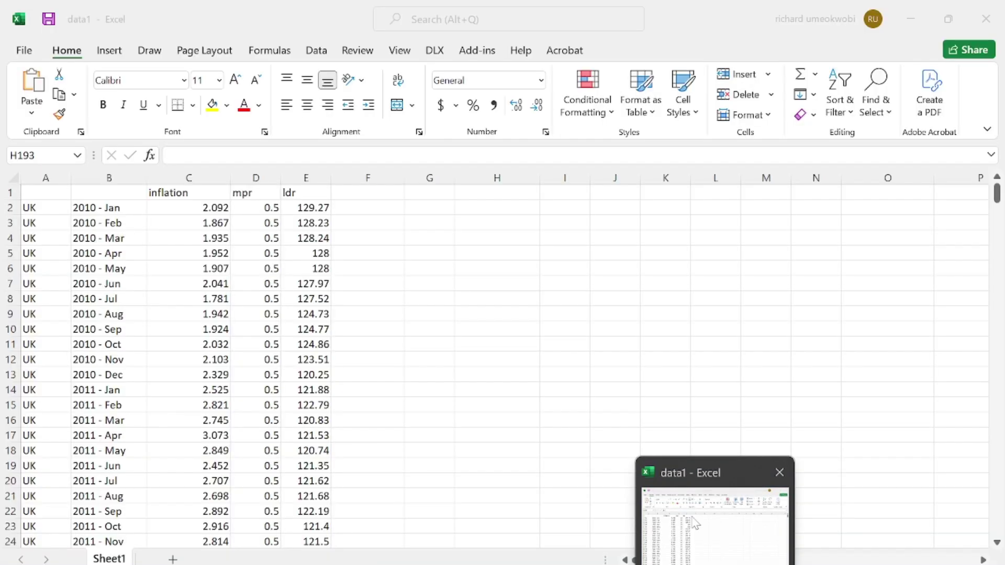
Step: Examine the data1 workbook's monthly inflation, mpr and ldr records, including where the UK rows end and the US rows begin
click(693, 518)
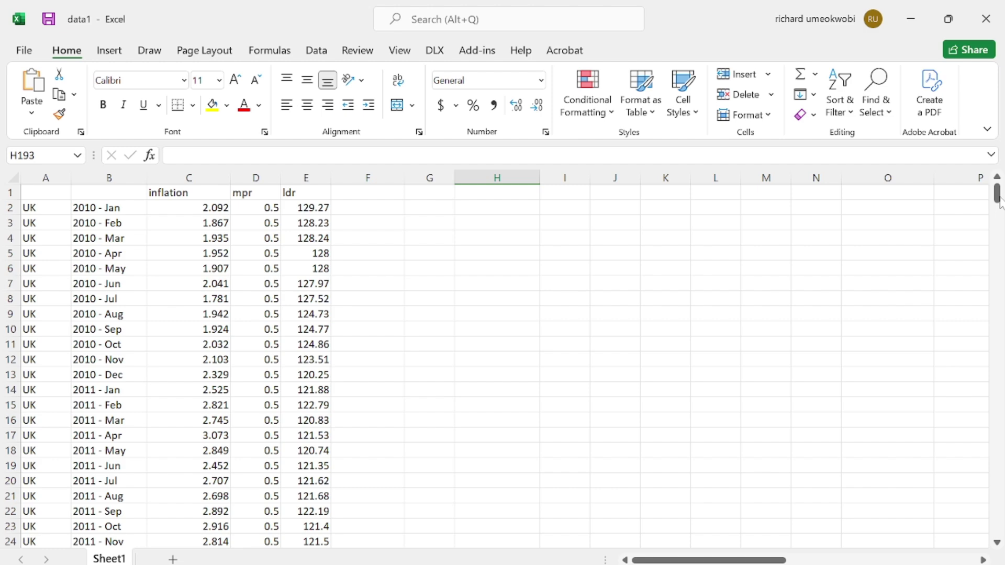
drag(1000, 201, 999, 341)
drag(1000, 404, 996, 441)
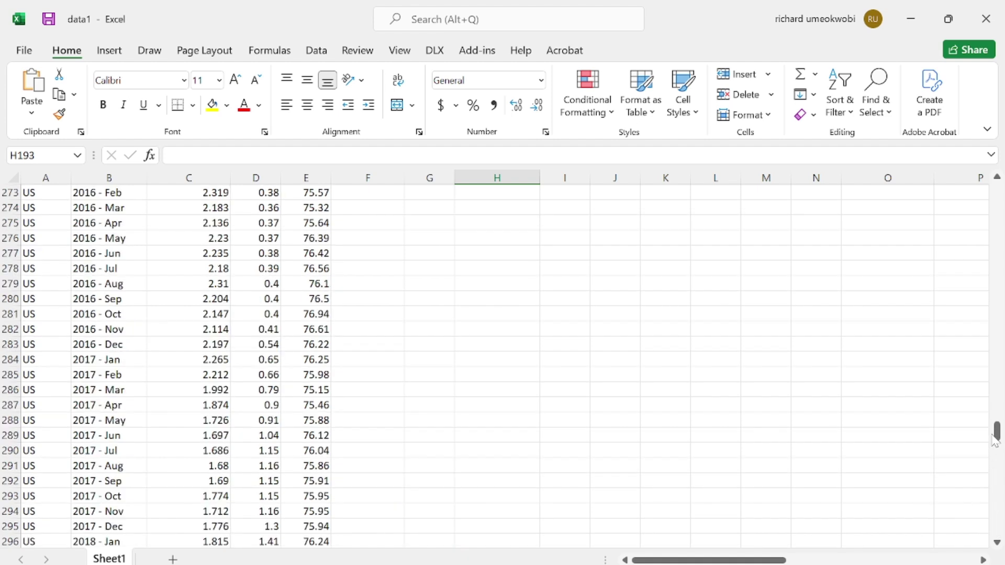
click(1000, 361)
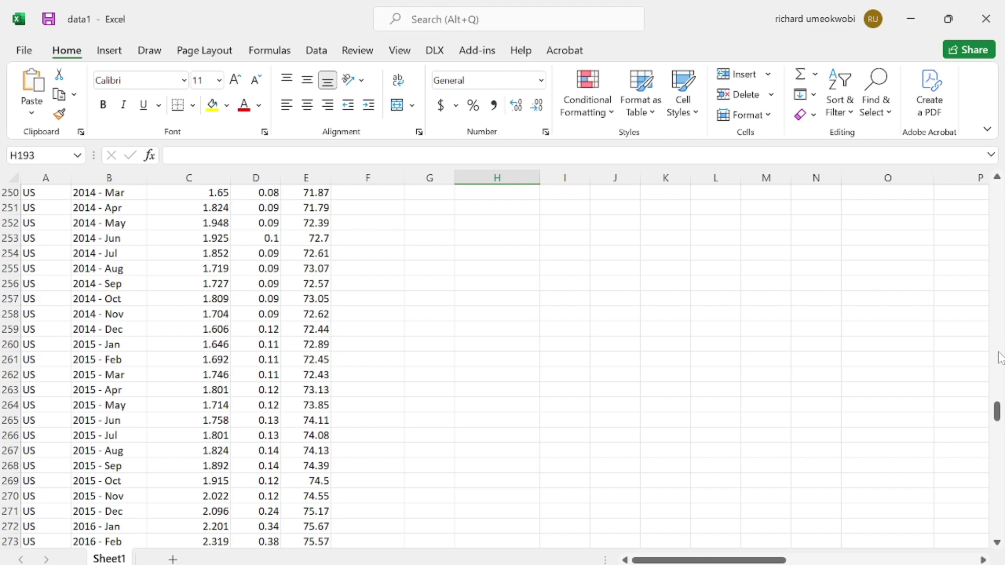
click(1000, 359)
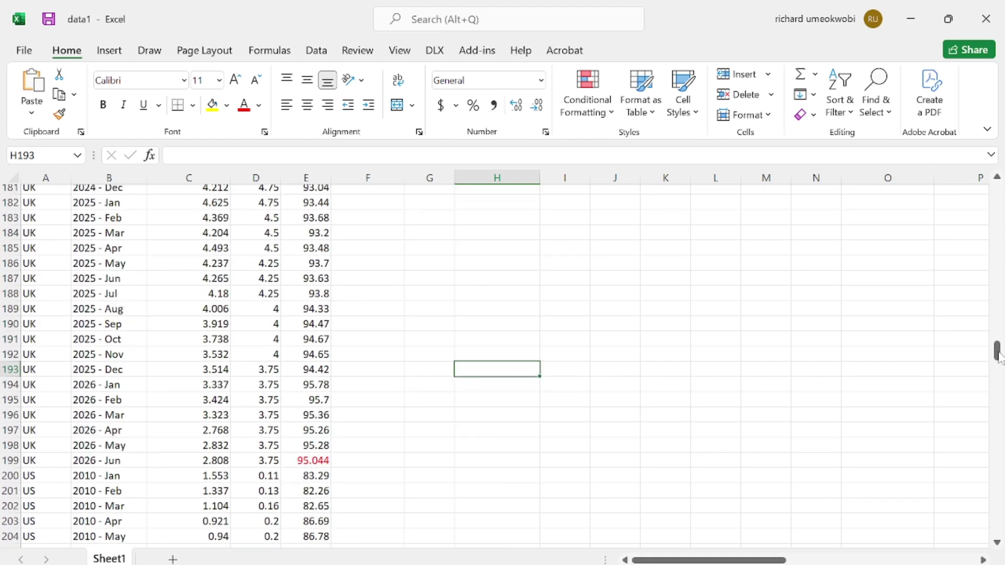
click(316, 463)
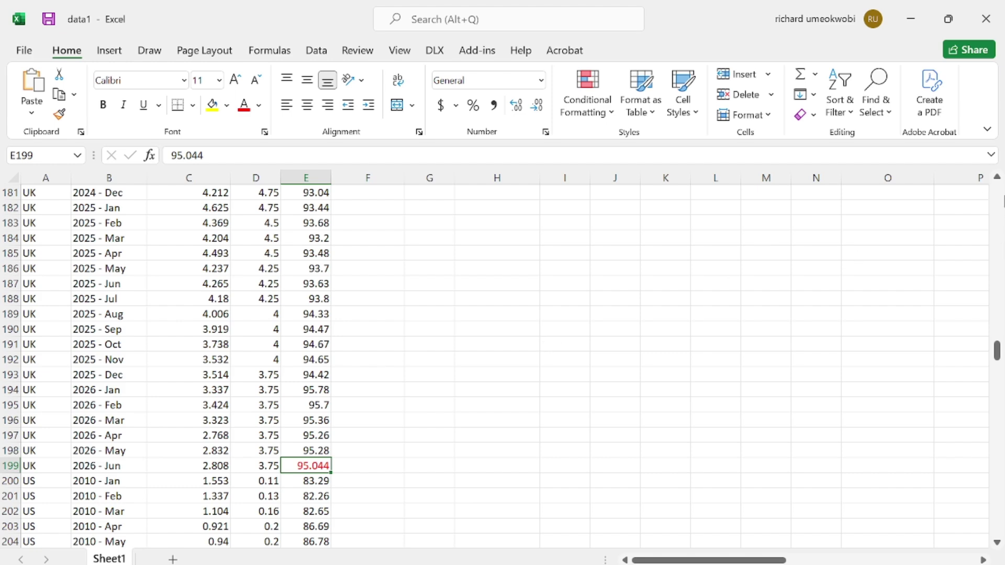
drag(996, 352, 999, 198)
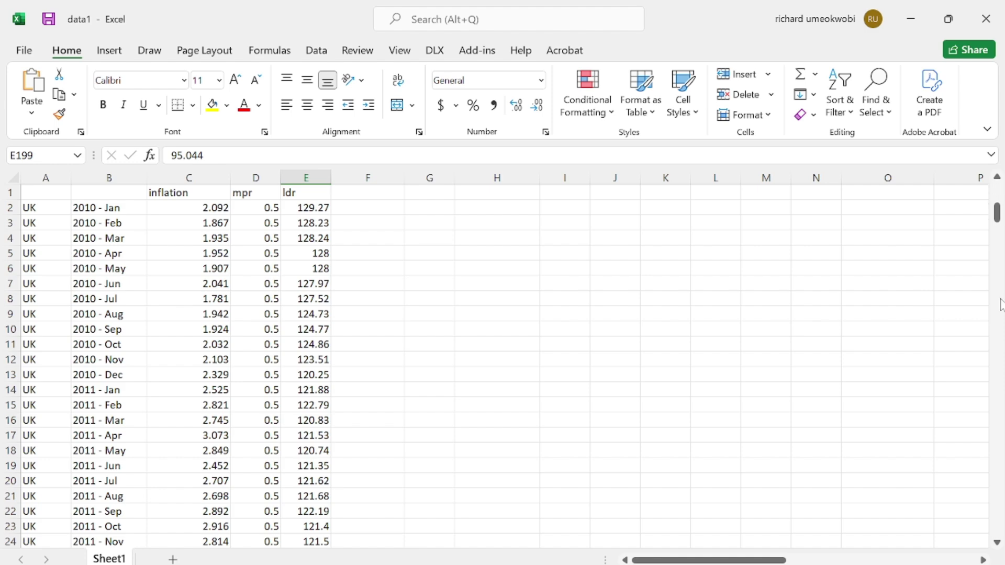
scroll(1000, 304, down, 20)
scroll(1000, 305, down, 15)
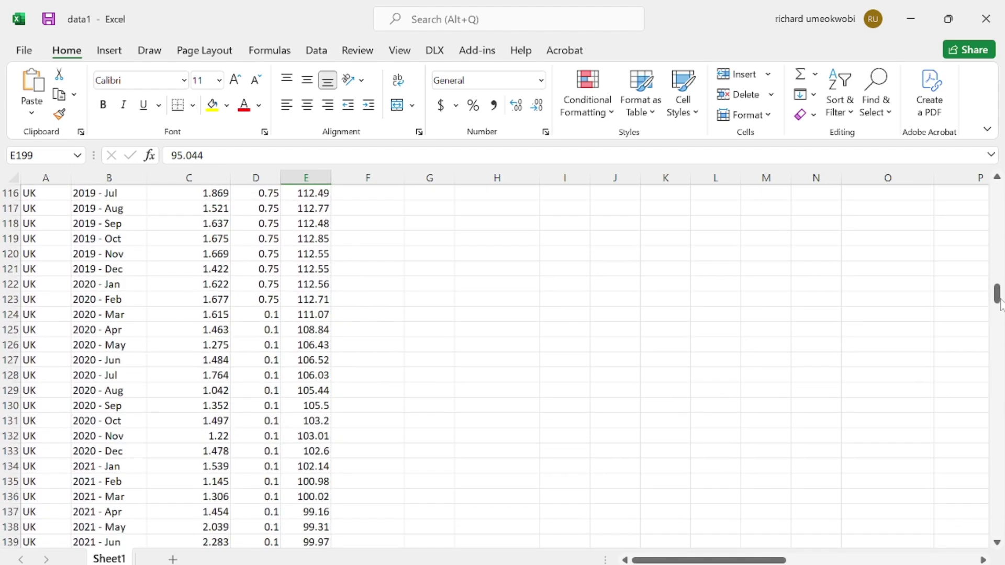
drag(997, 289, 999, 368)
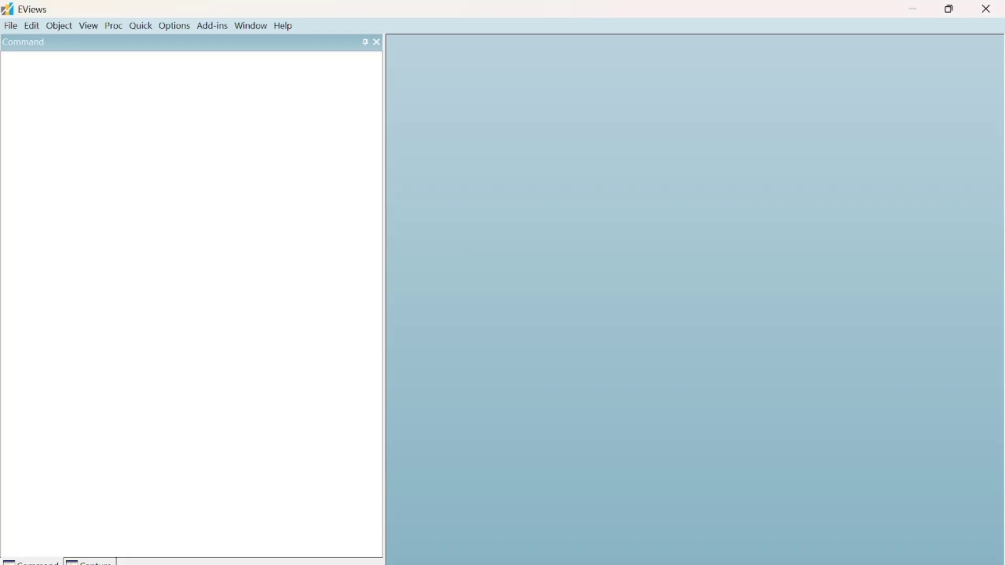
Step: Switch to EViews and restart it to bring up its startup screen
click(139, 30)
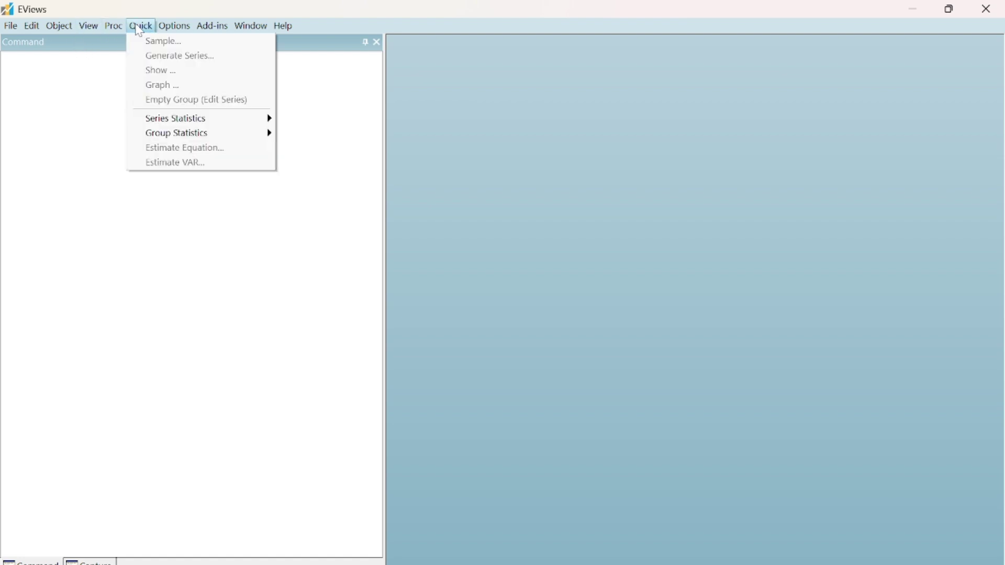
click(980, 9)
click(980, 9)
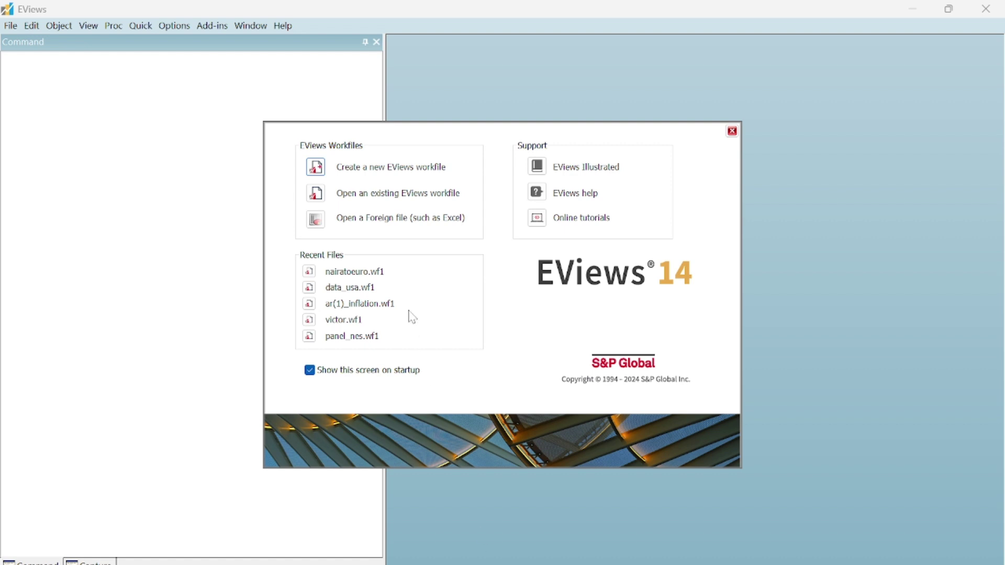
Step: Start a new EViews workfile with a Balanced Panel structure and Monthly frequency
click(409, 169)
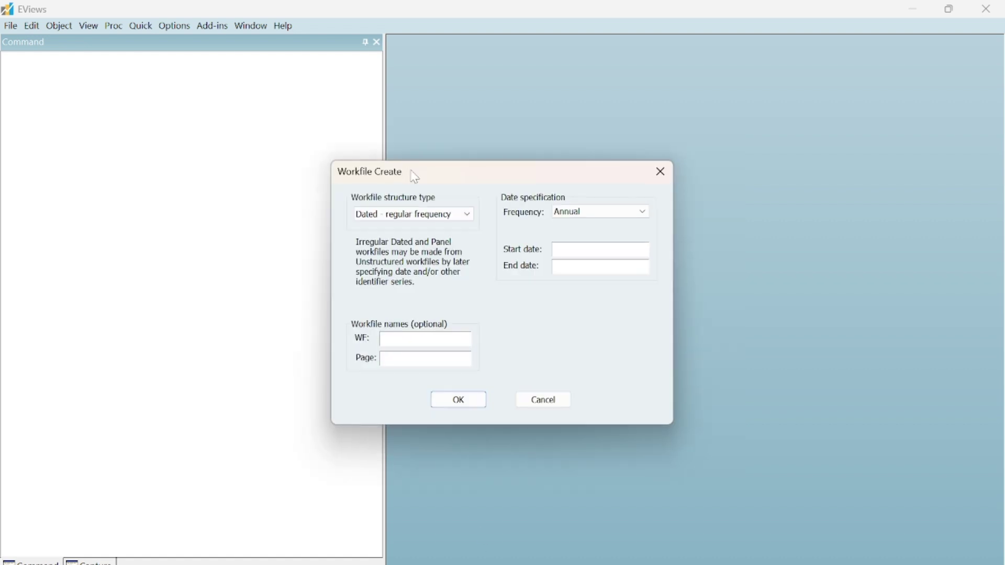
click(458, 215)
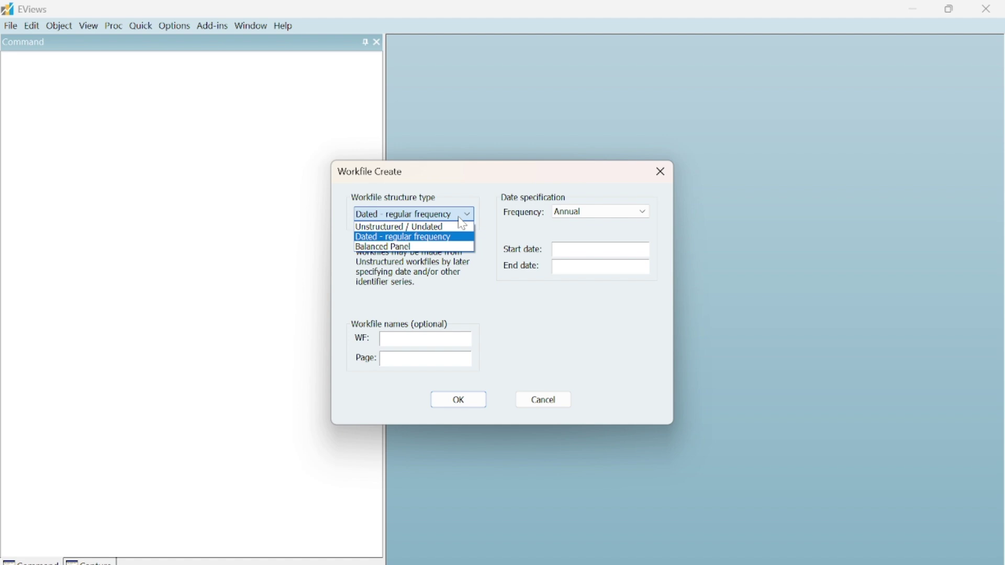
click(441, 248)
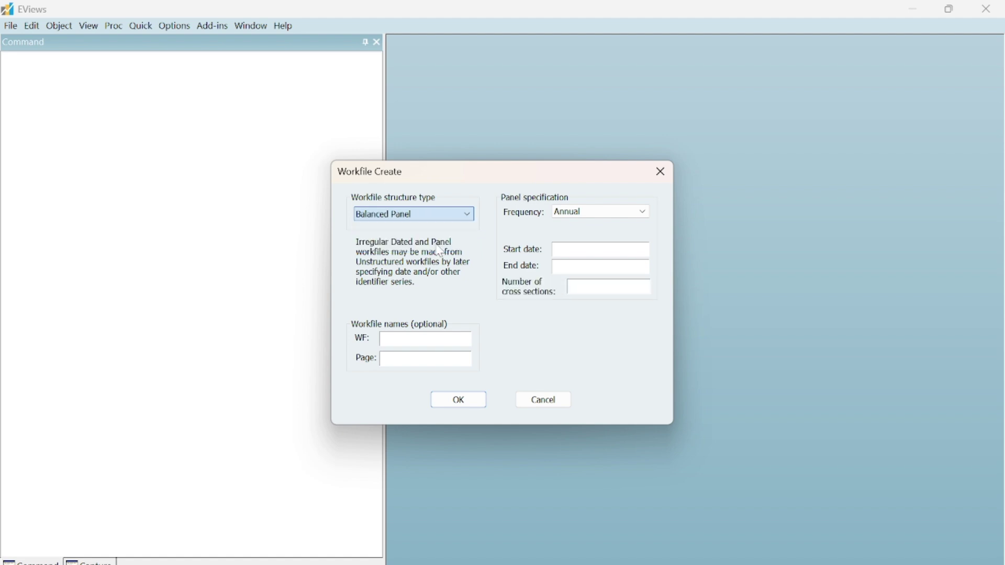
click(602, 214)
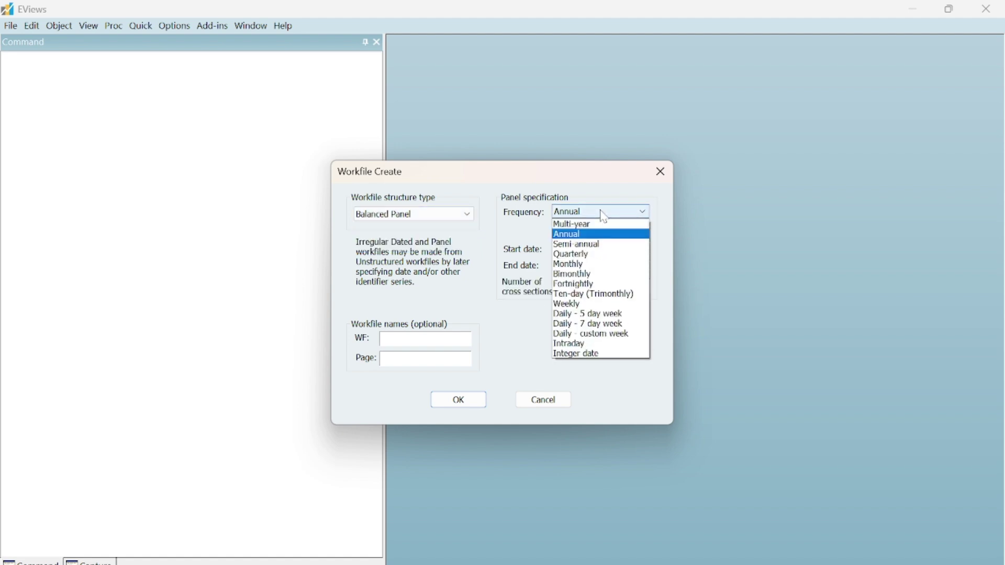
click(585, 265)
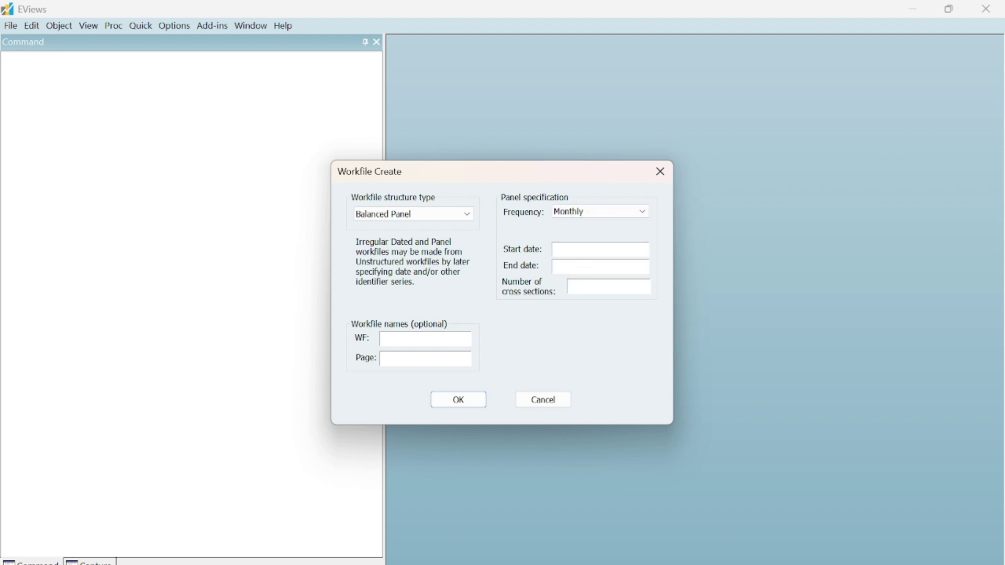
Step: Set the panel's start date to 2010 january, end date to 2026 june and number of cross sections to 2
text(2010 h)
key(BackSpace)
text(janu)
text(ary)
text(2026)
text( june)
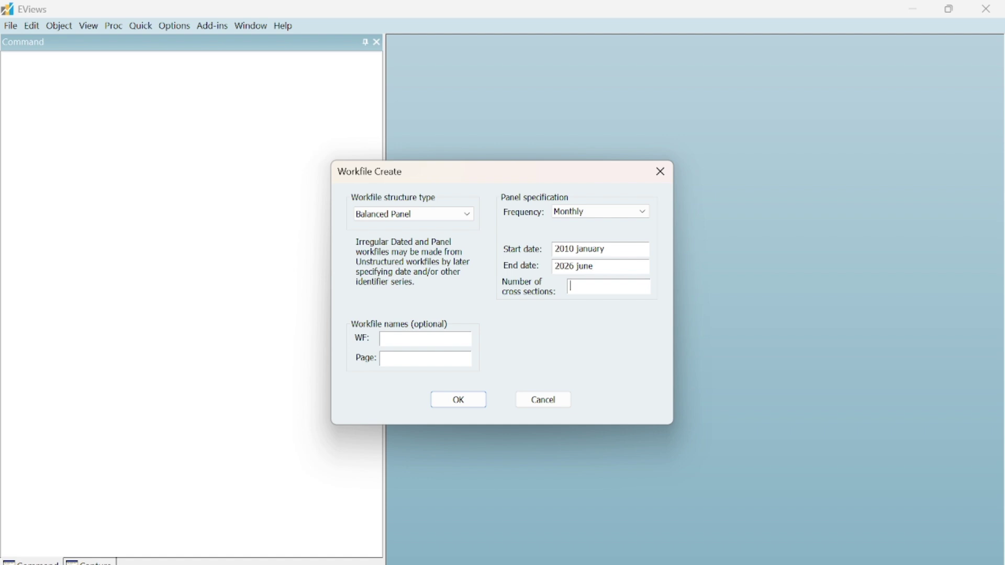
text(2)
Step: Name the workfile Unitedstates_Unitedkingdom and create it
text(Un)
text(ited)
text(states)
text(_Unite)
text(dkingdom)
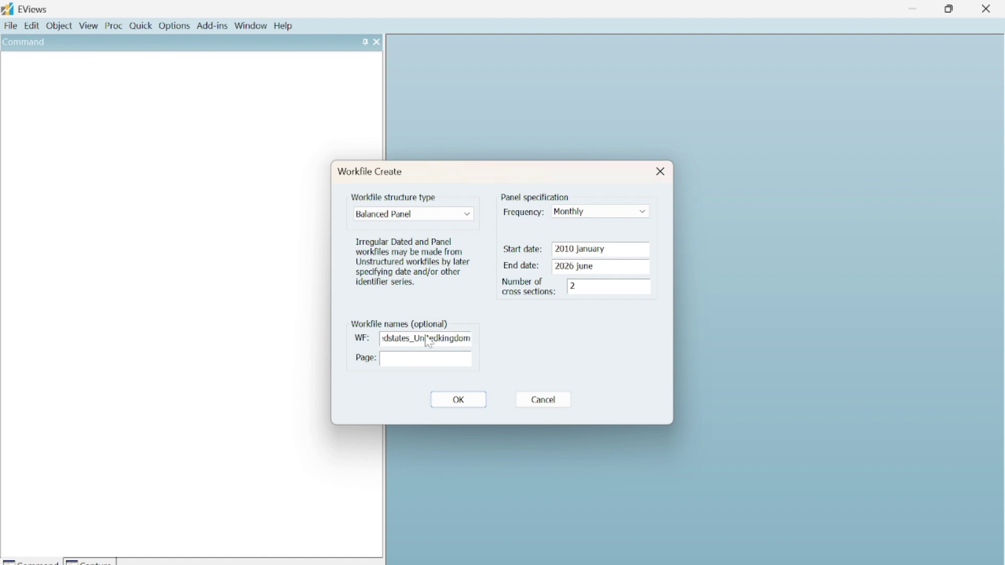
key(Return)
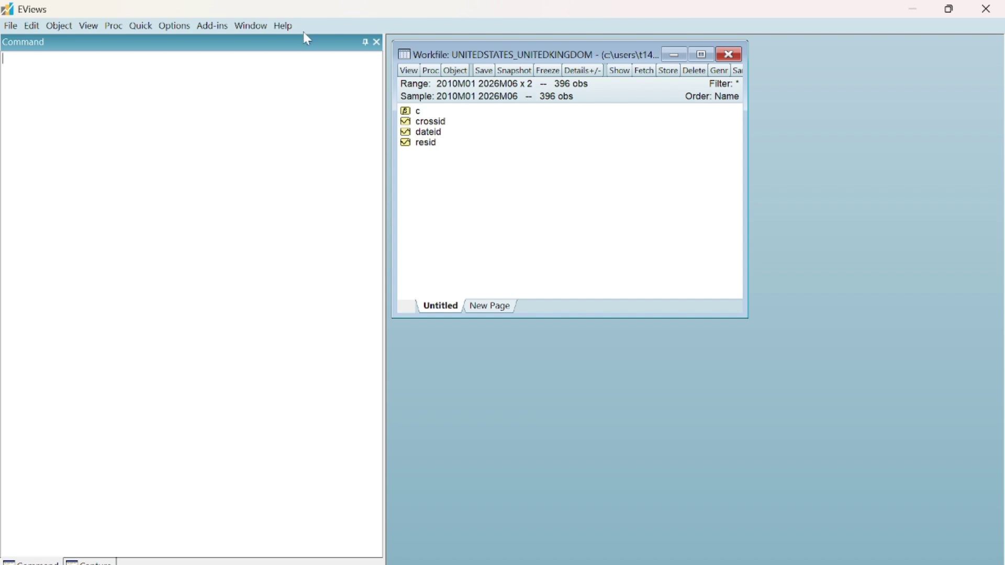
Step: Open an empty group for entering series and select the series-name cell above the first observation in the first column
click(140, 26)
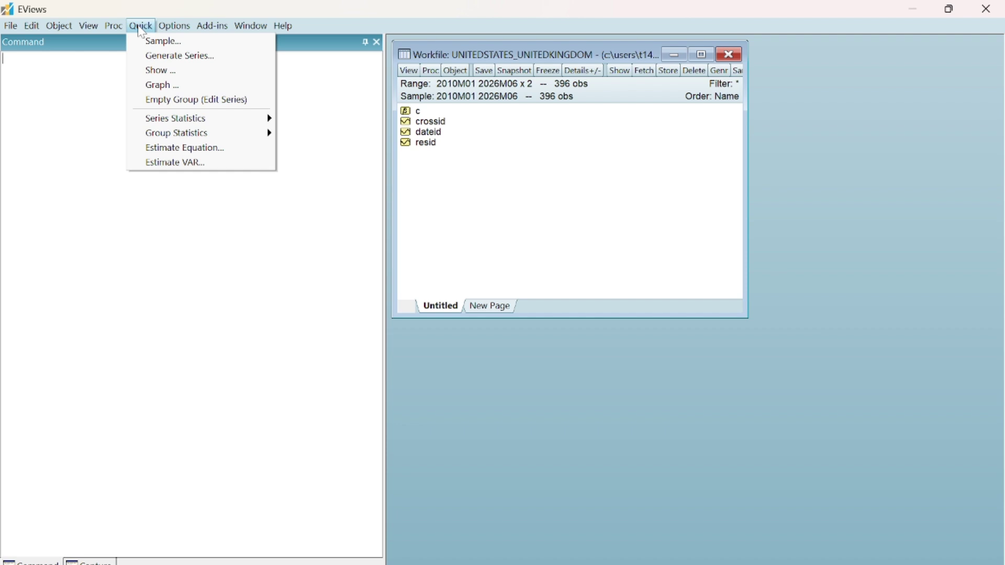
click(187, 100)
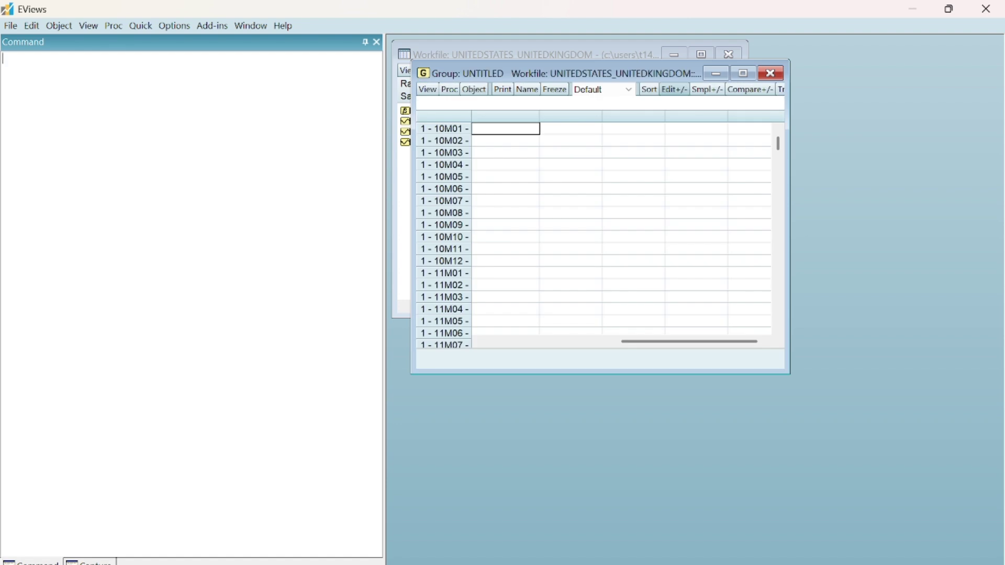
click(782, 132)
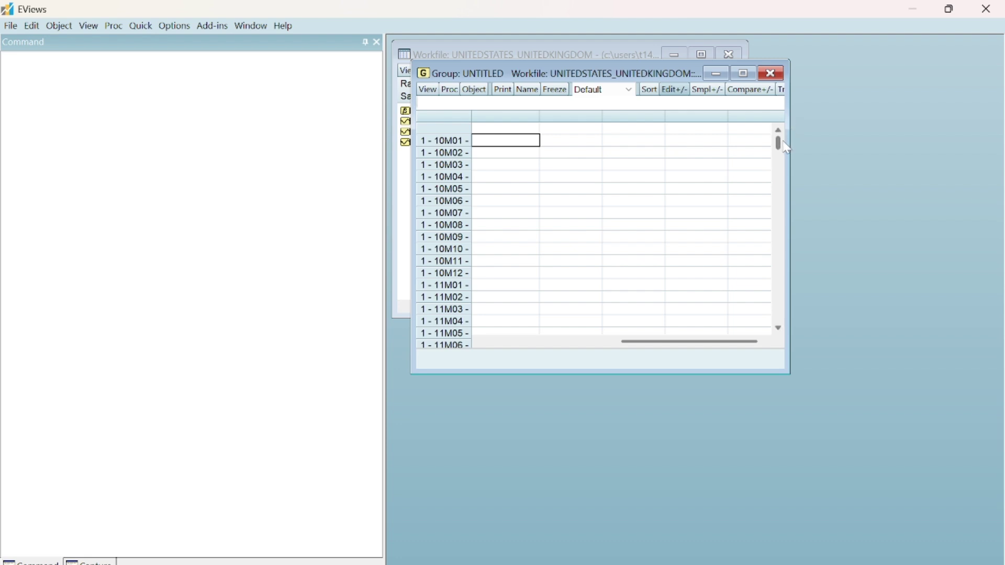
drag(782, 141, 770, 325)
key(ctrl+Home)
click(488, 130)
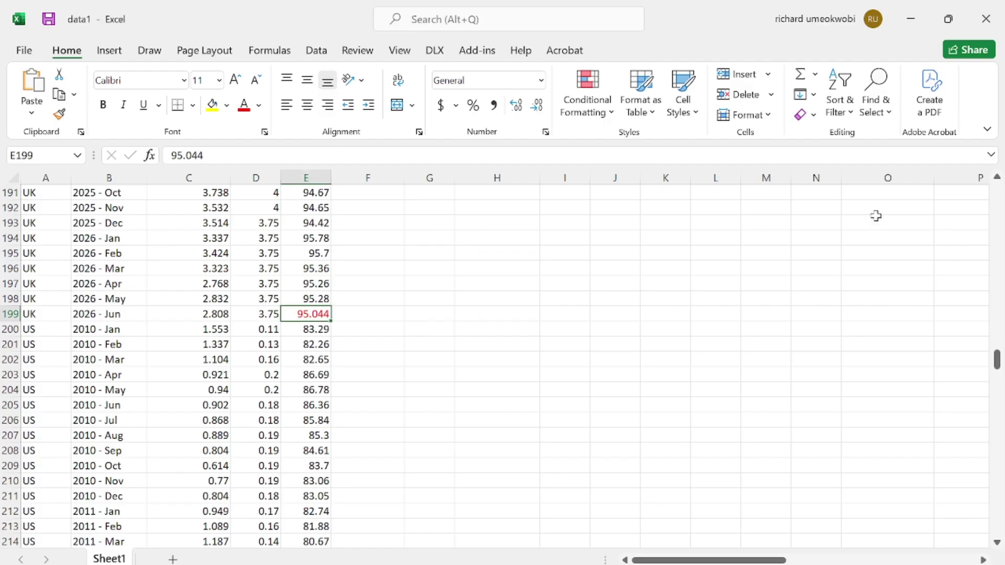
Step: Switch to the data1 workbook in Excel and copy the inflation, mpr and ldr columns with their headers, C1:E397
scroll(1000, 212, up, 20)
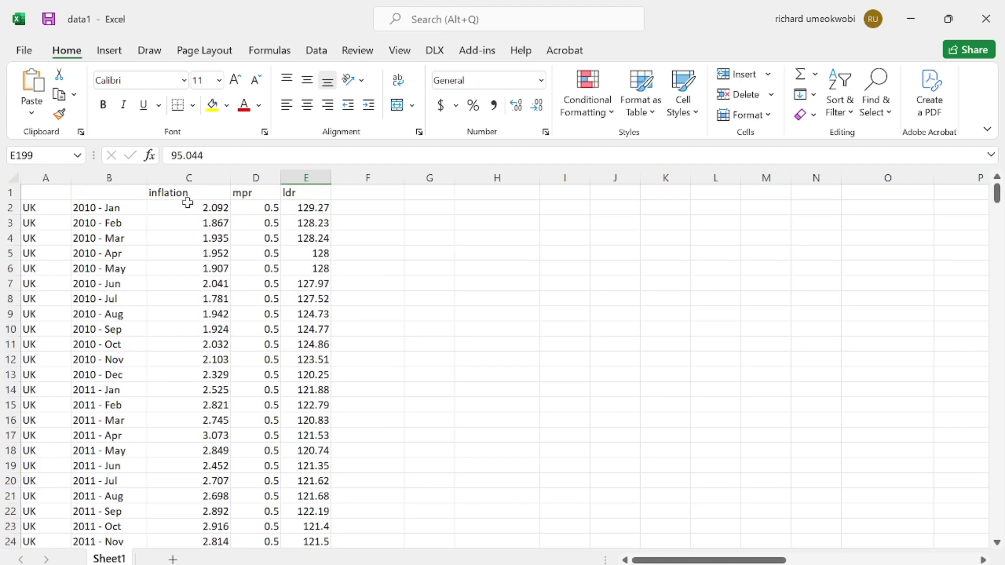
click(165, 191)
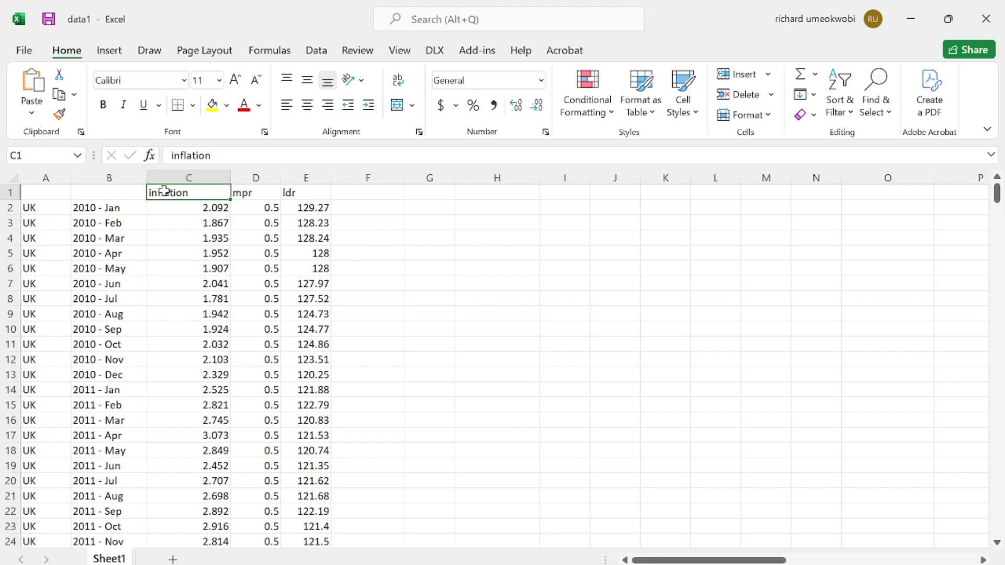
key(ctrl+shift+Right)
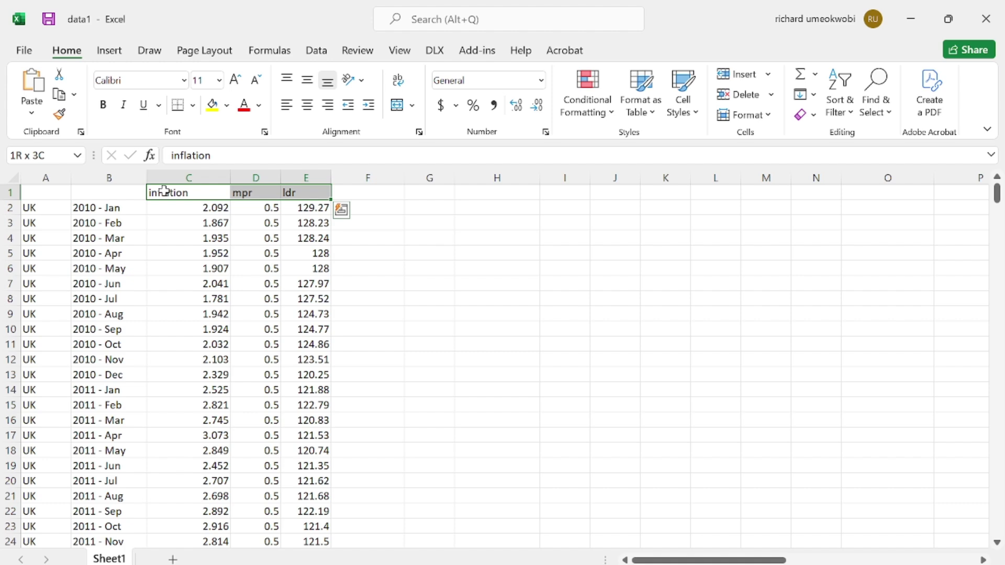
key(ctrl+shift+Down)
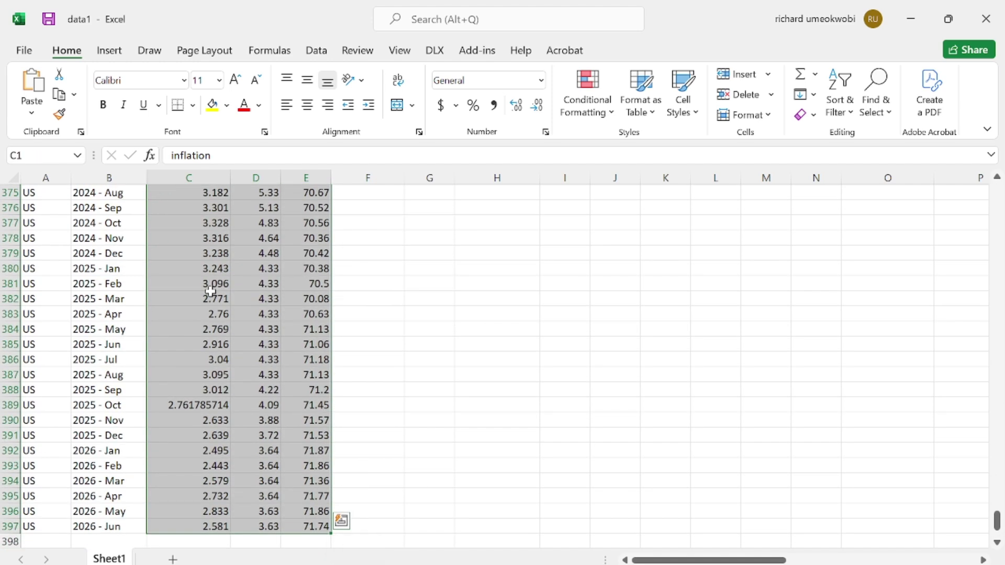
right_click(211, 291)
click(275, 200)
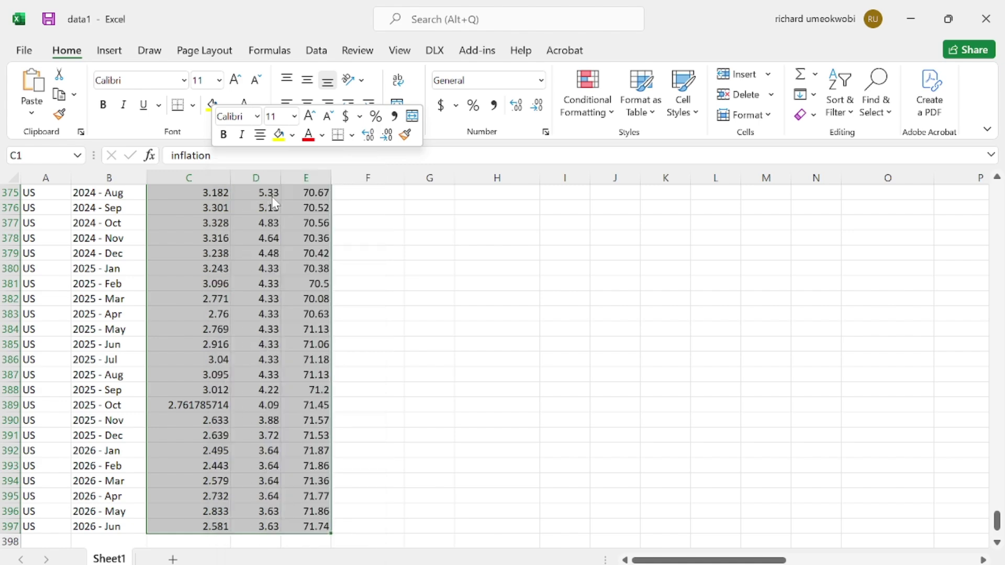
key(ctrl+BackSpace)
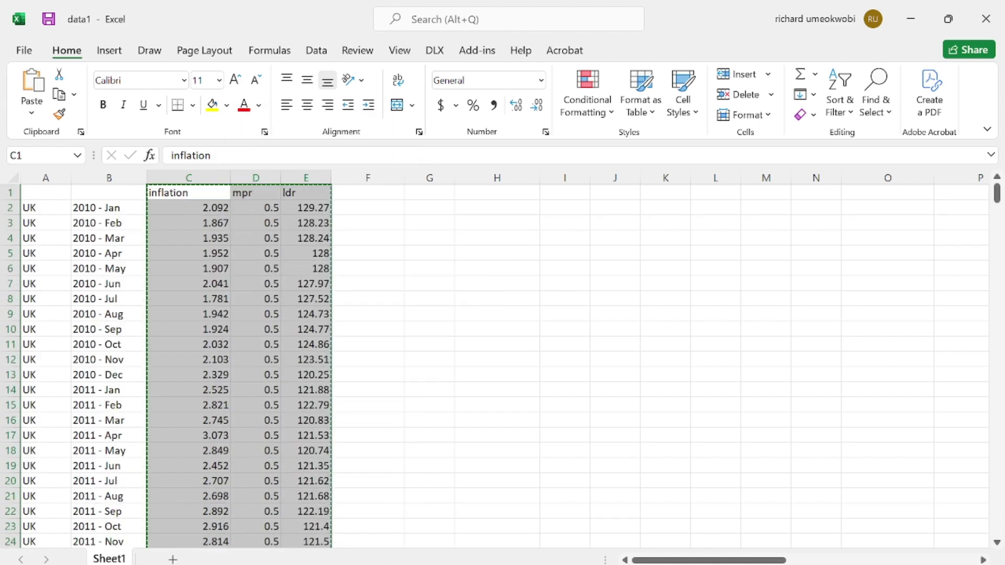
Step: Switch back to EViews and paste the copied columns into the empty group using Paste Special with the Tab delimiter
click(548, 562)
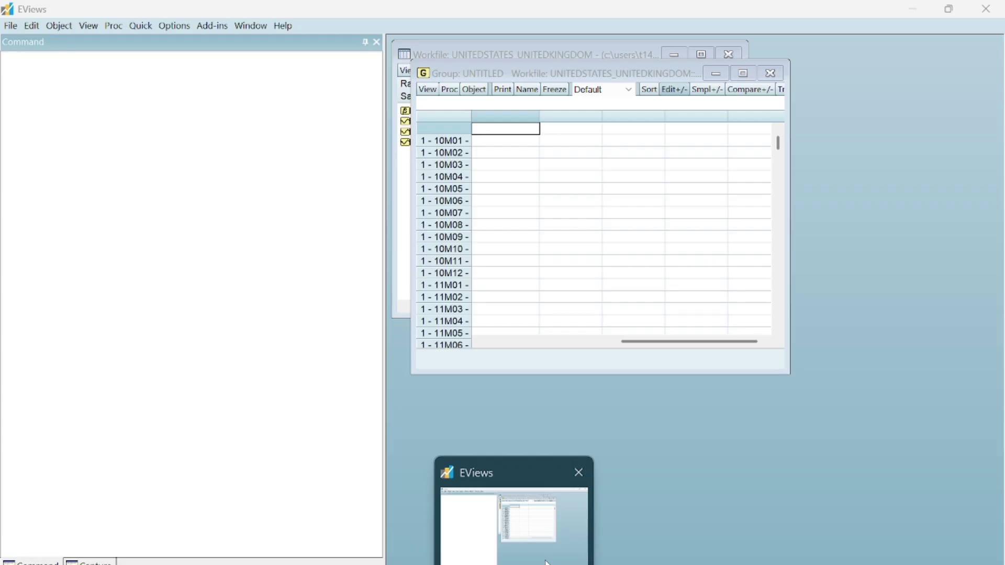
right_click(504, 134)
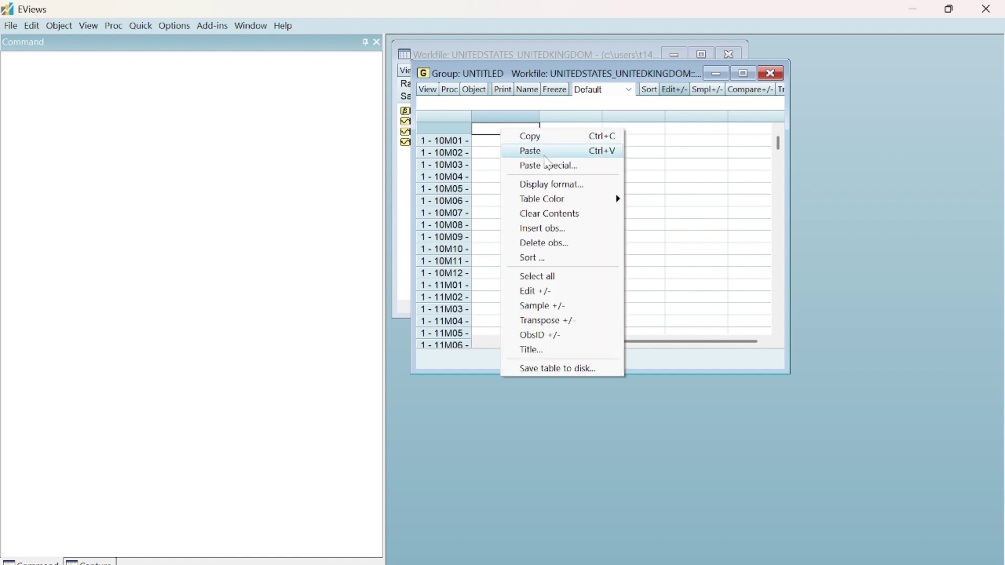
click(556, 166)
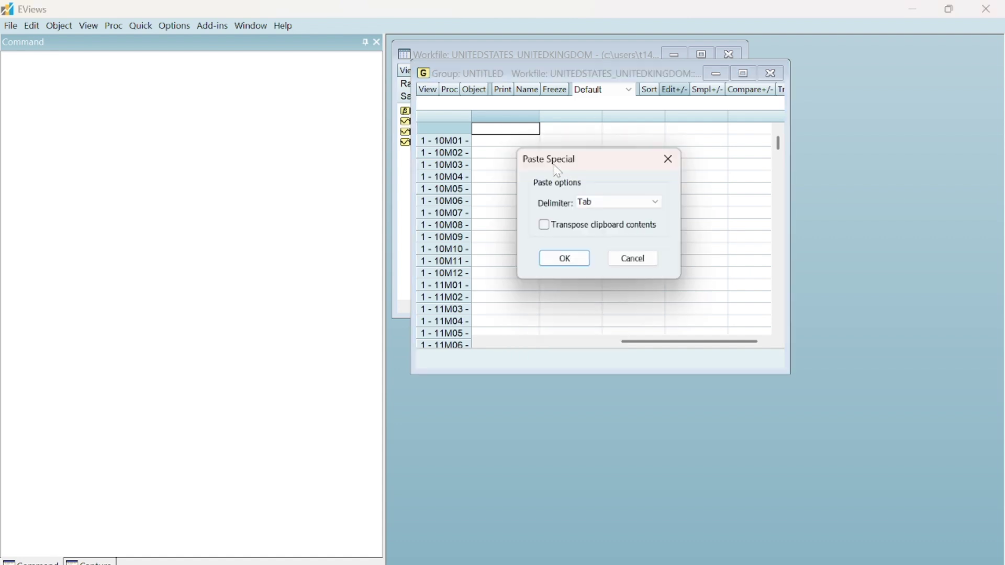
click(566, 262)
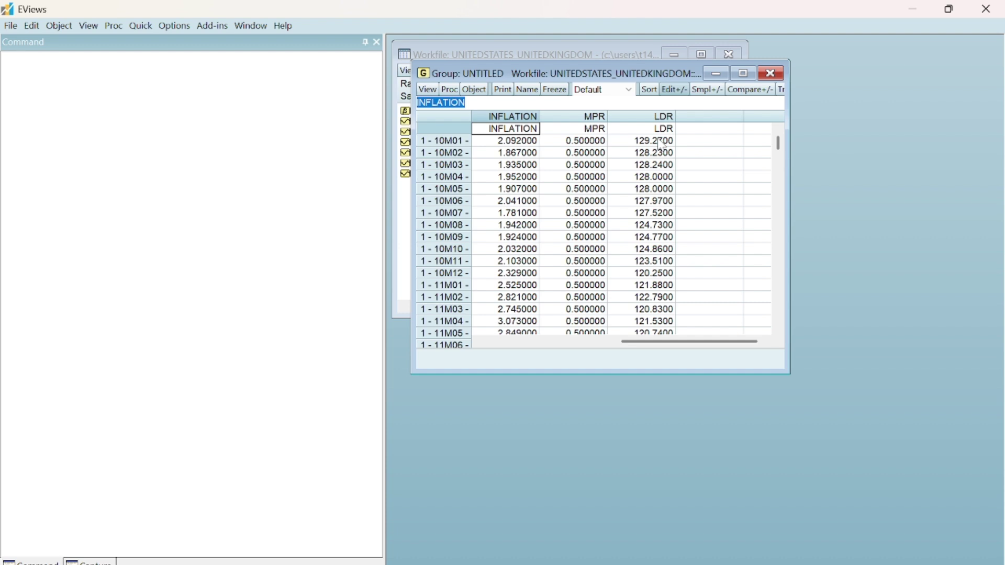
Step: Close and delete the untitled group, and open the inflation series from the workfile
click(776, 75)
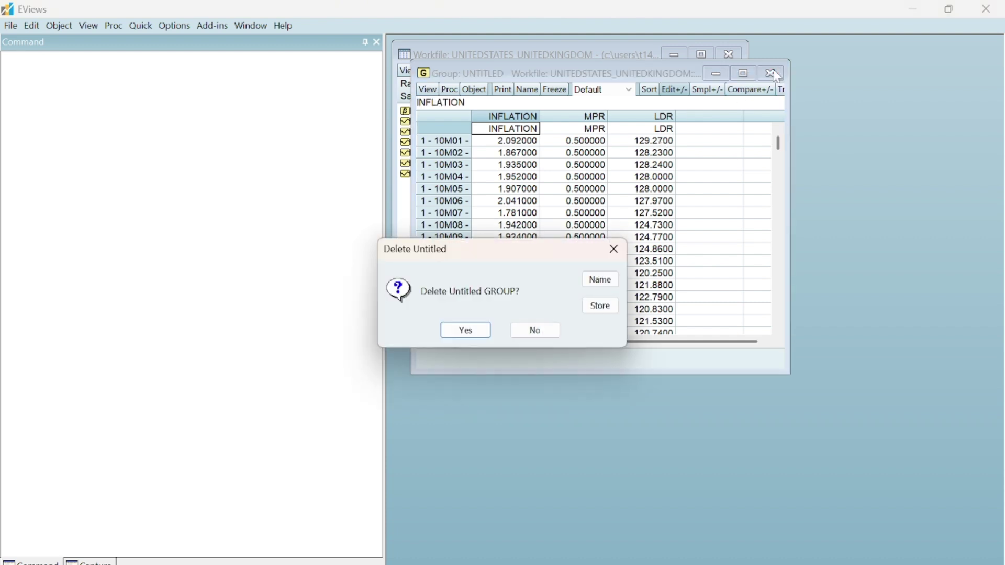
click(474, 330)
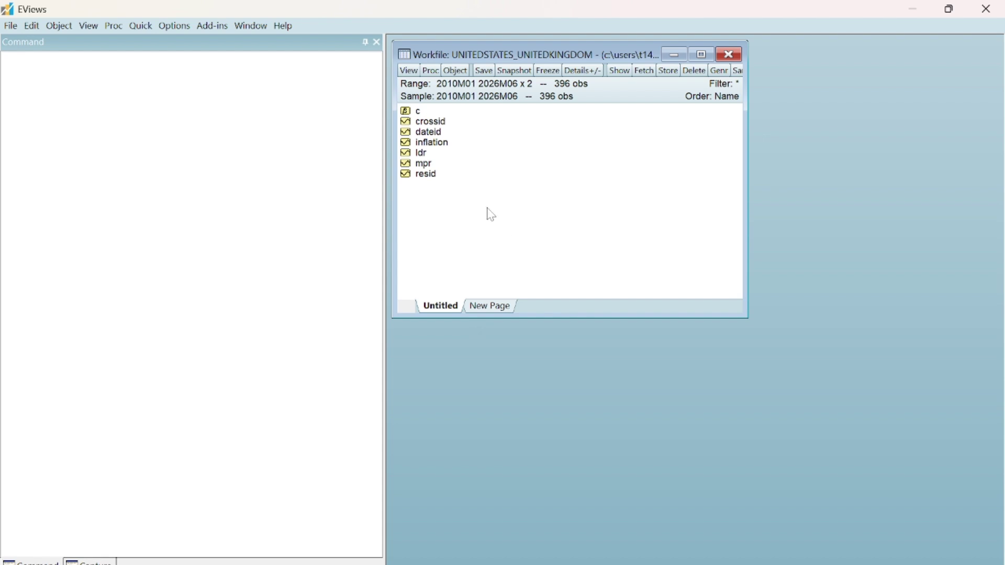
double_click(428, 142)
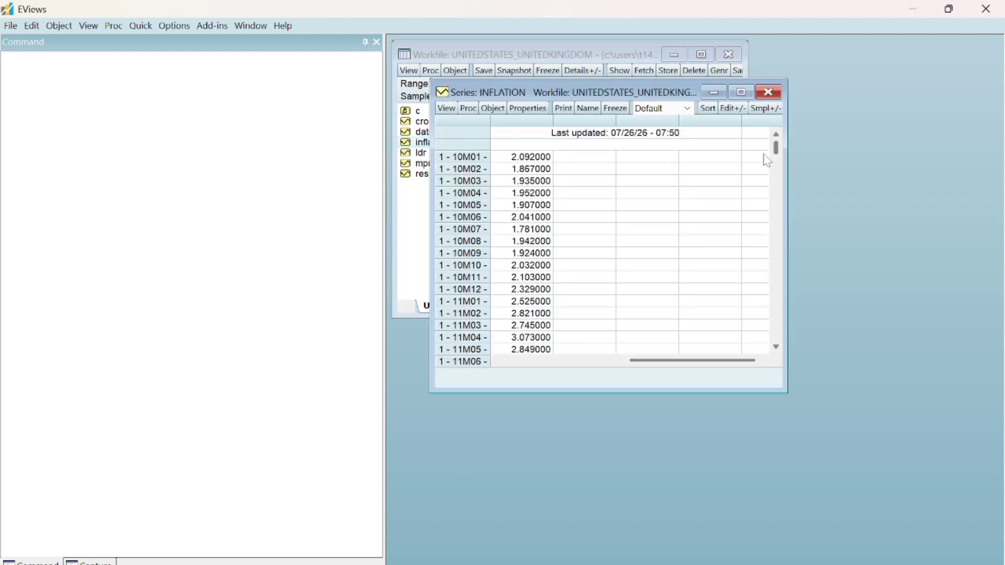
Step: Close the inflation series, and open the ldr and mpr series in turn to check their imported values, closing each one
drag(778, 157, 768, 135)
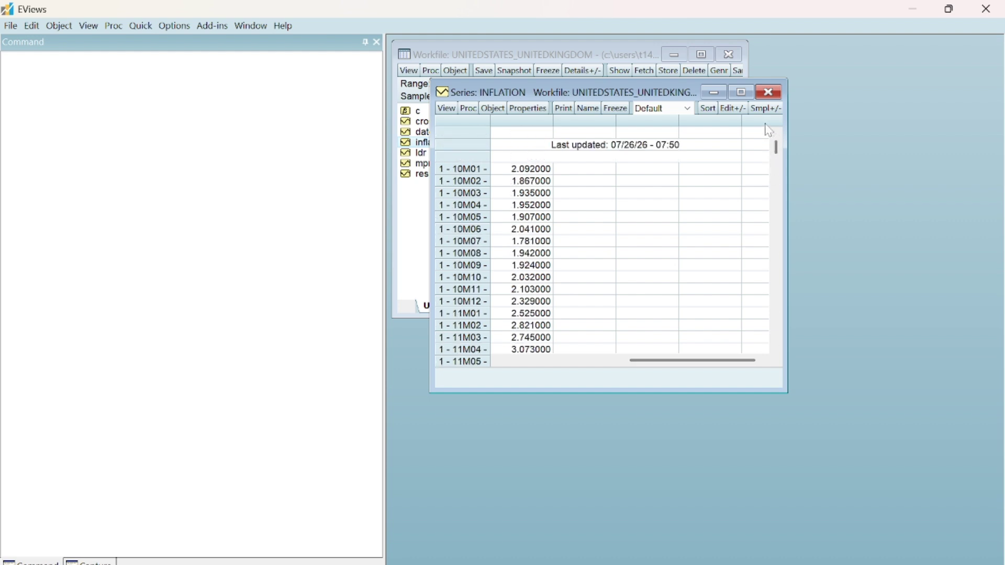
click(769, 93)
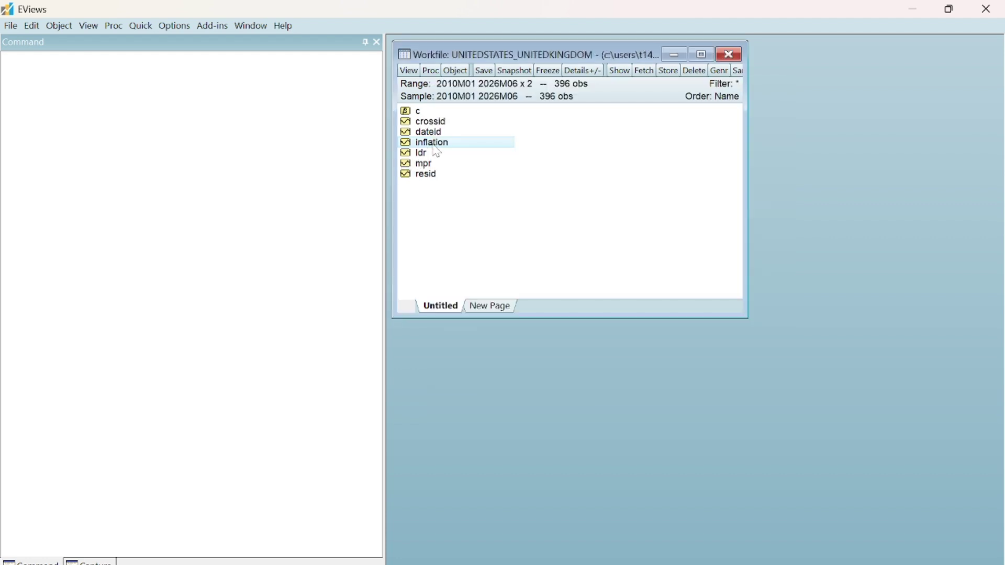
double_click(430, 153)
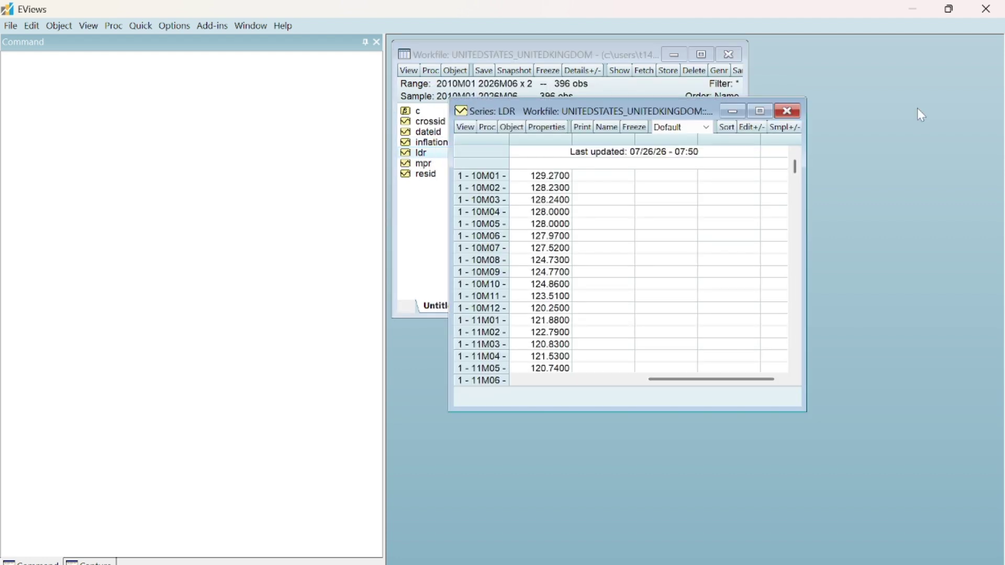
click(787, 111)
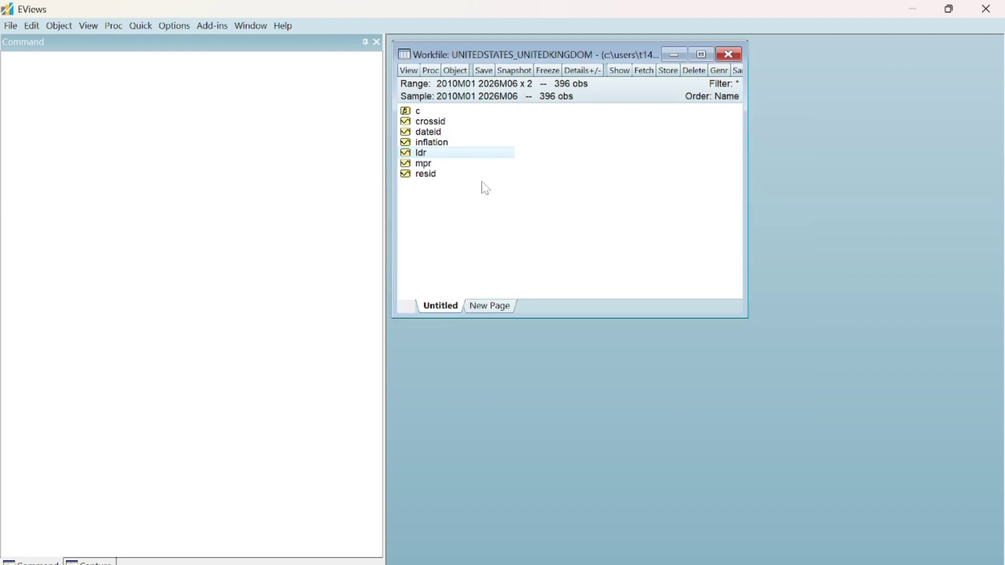
double_click(428, 163)
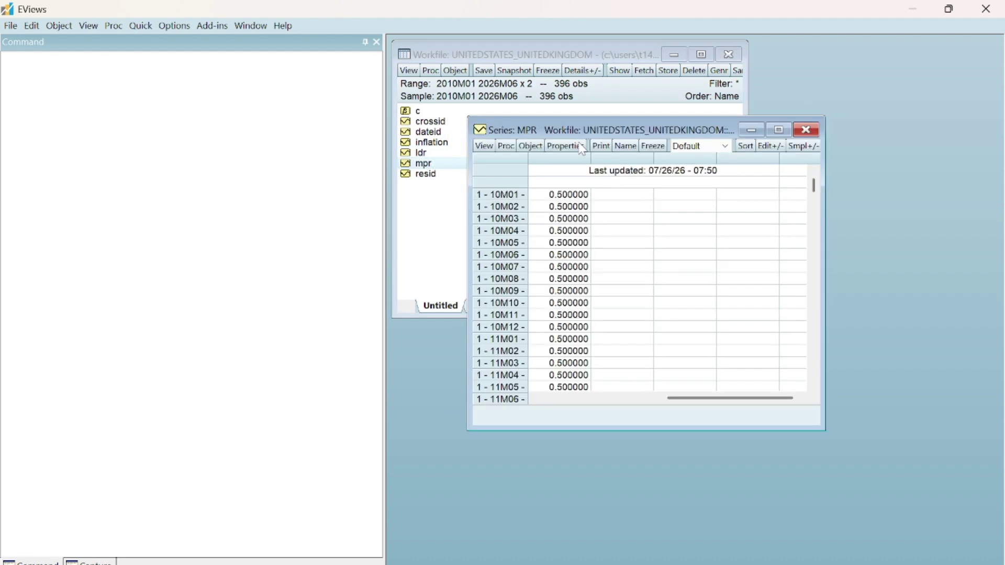
click(808, 131)
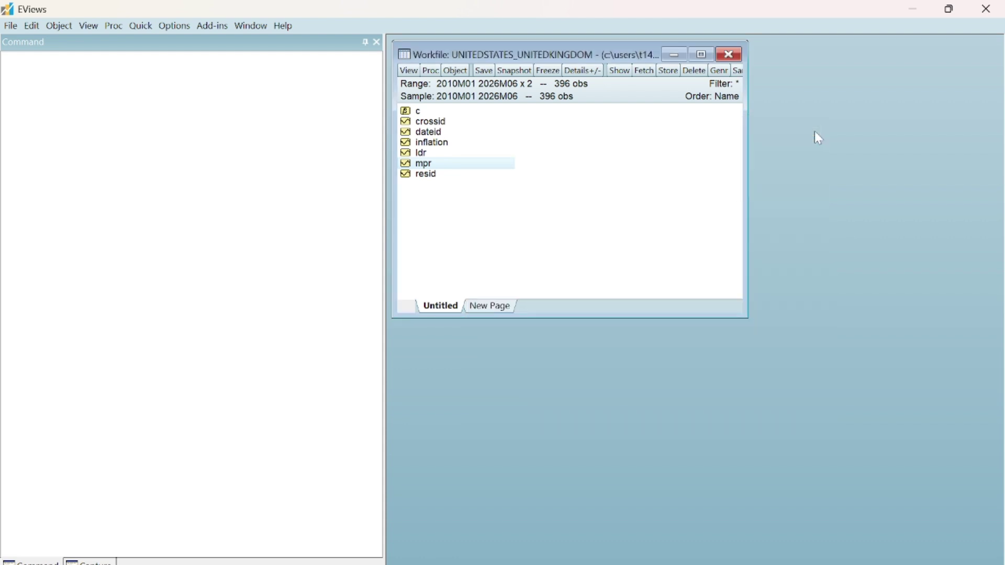
Step: Open the crossid series, examine its cross-section identifiers through to the last observation, and close it
double_click(432, 122)
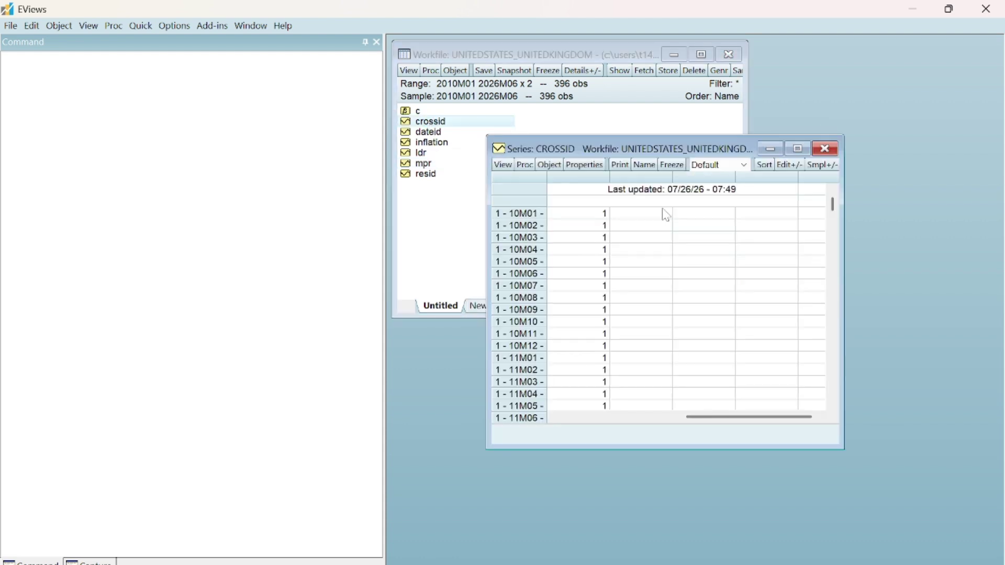
click(833, 371)
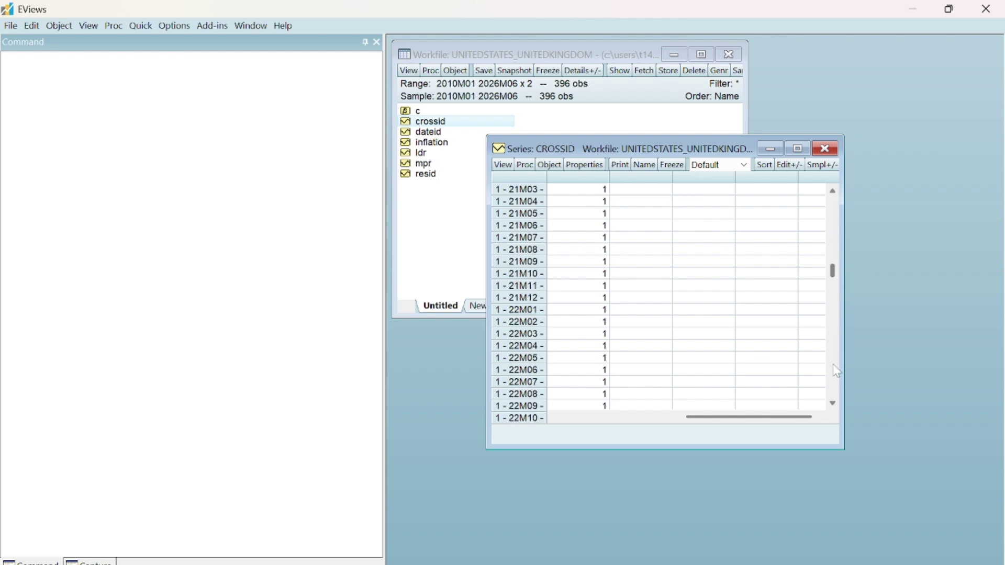
drag(836, 372, 836, 406)
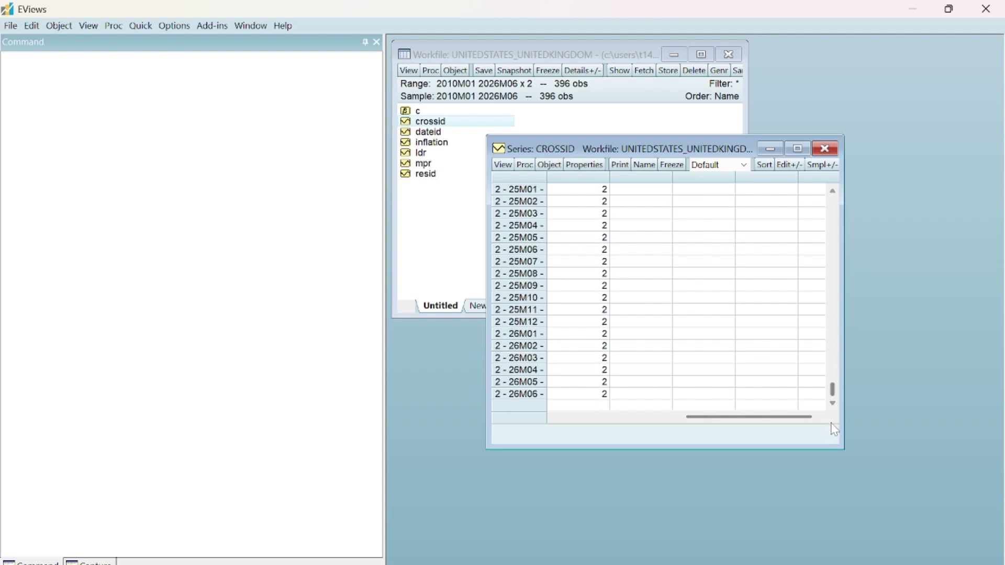
click(825, 152)
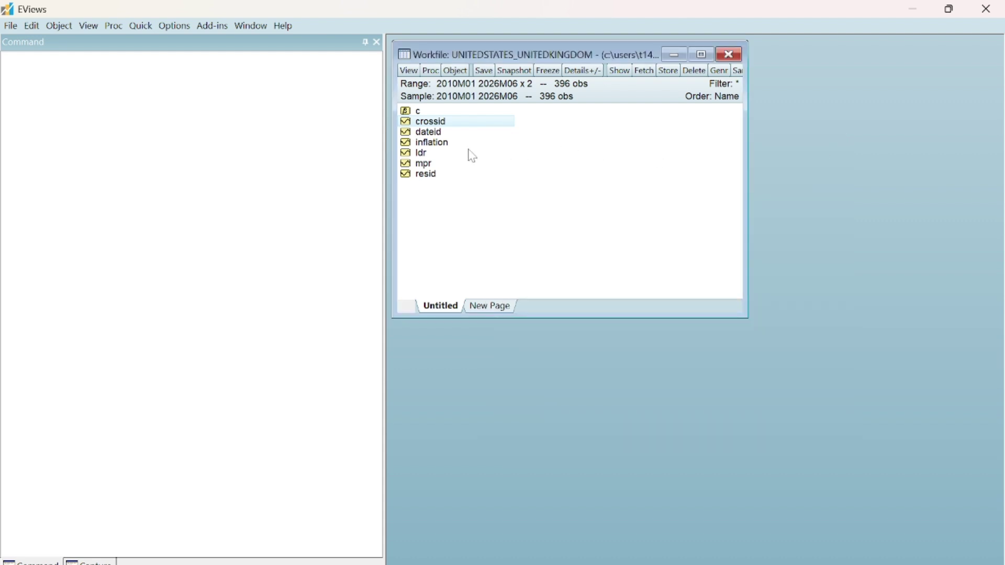
Step: Open the dateid series, examine its monthly date identifiers, and close it
double_click(435, 132)
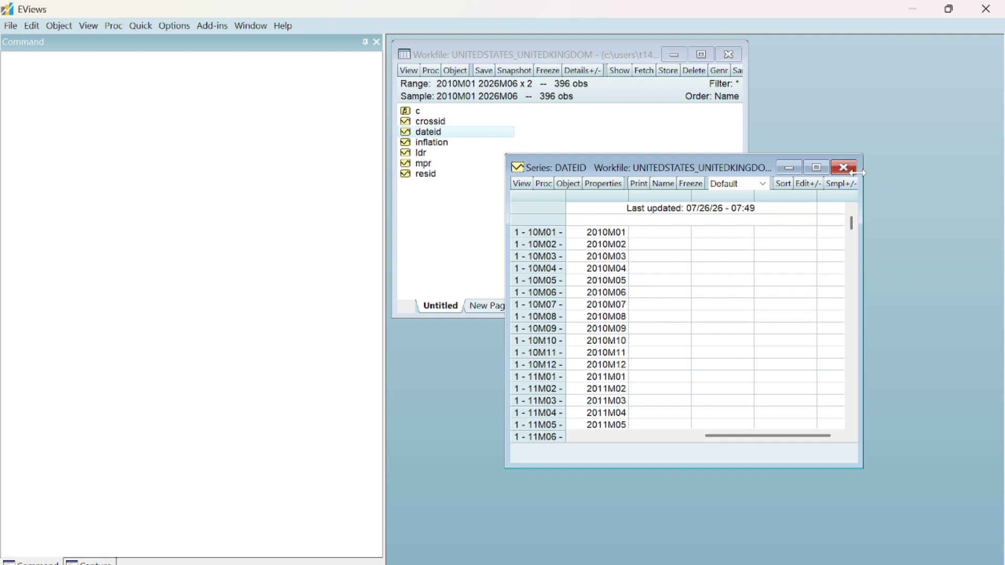
click(854, 327)
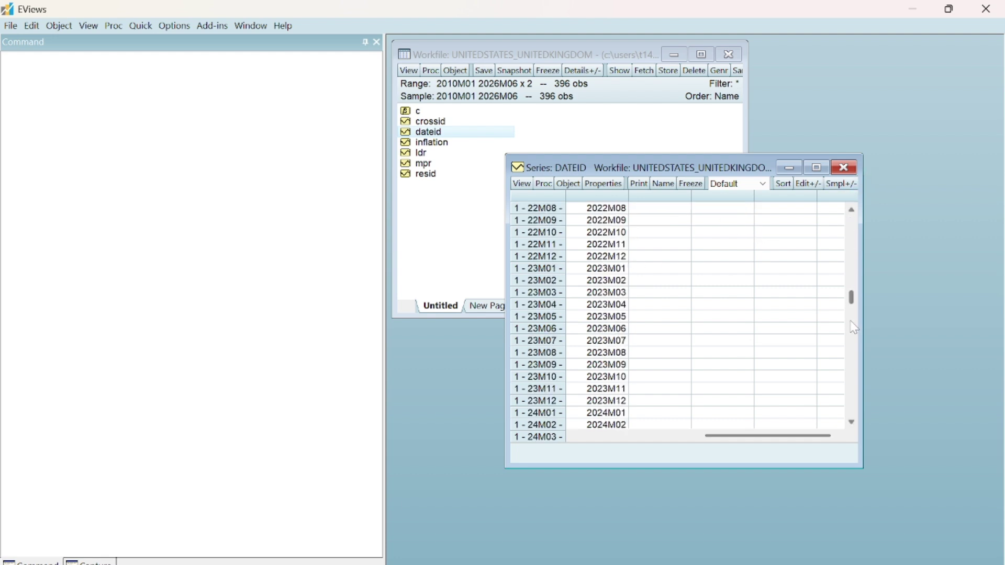
drag(851, 321, 848, 202)
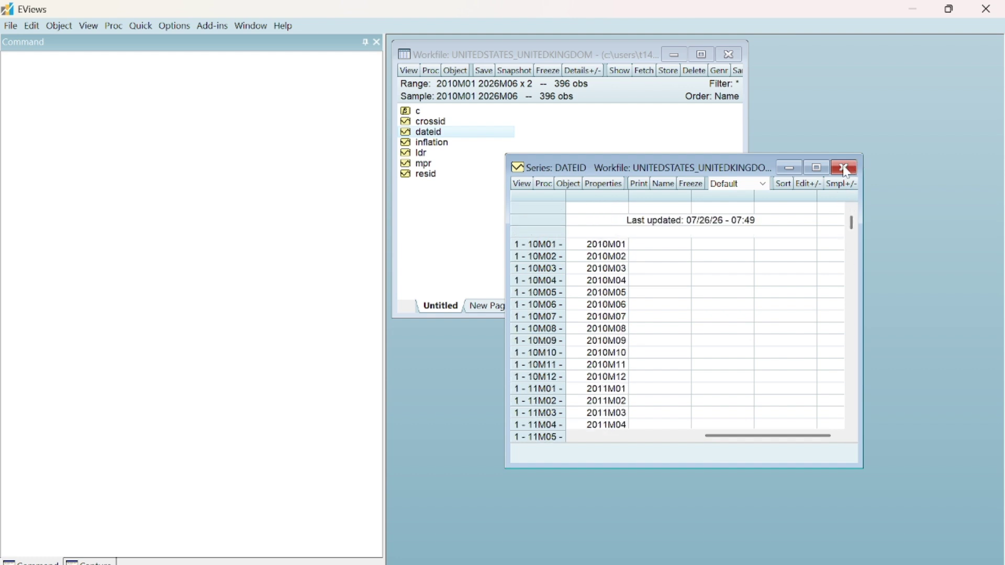
click(846, 170)
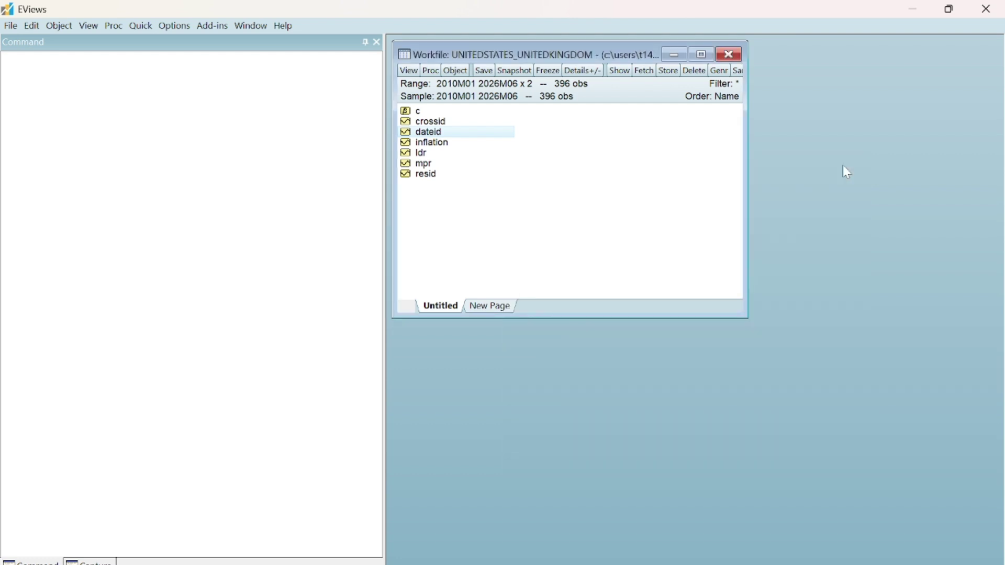